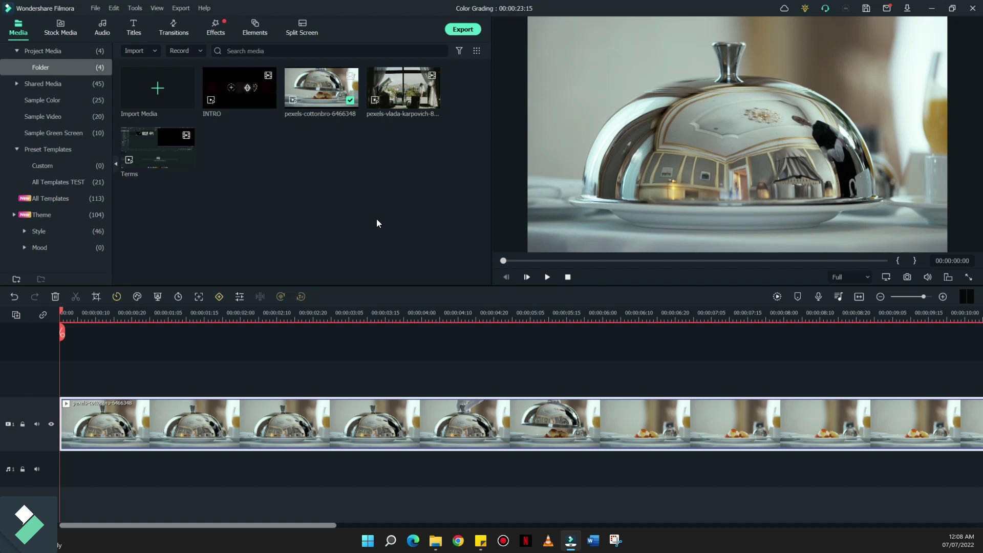
Open Color Correction for the dish cover clip and switch to its manual adjustments
key(space)
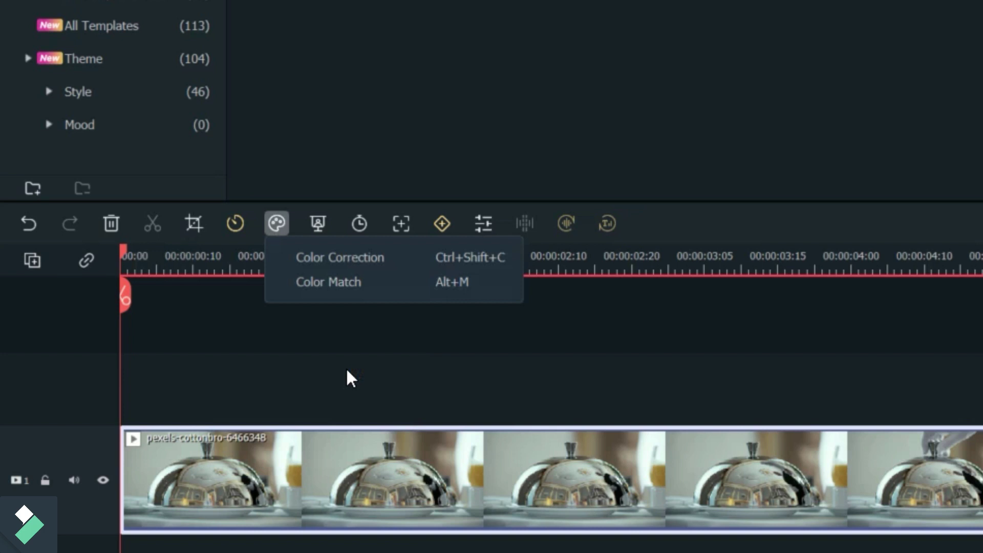
key(Down)
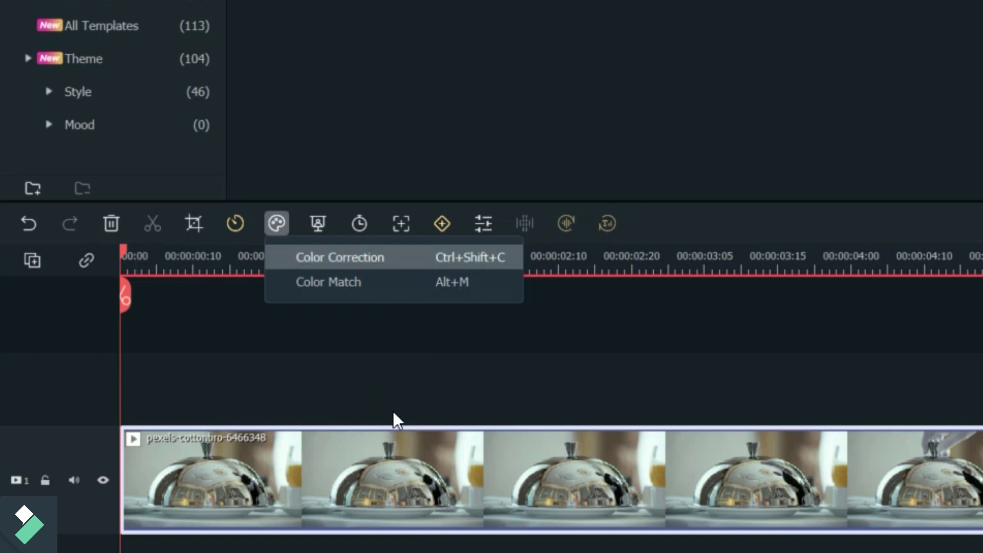
key(Return)
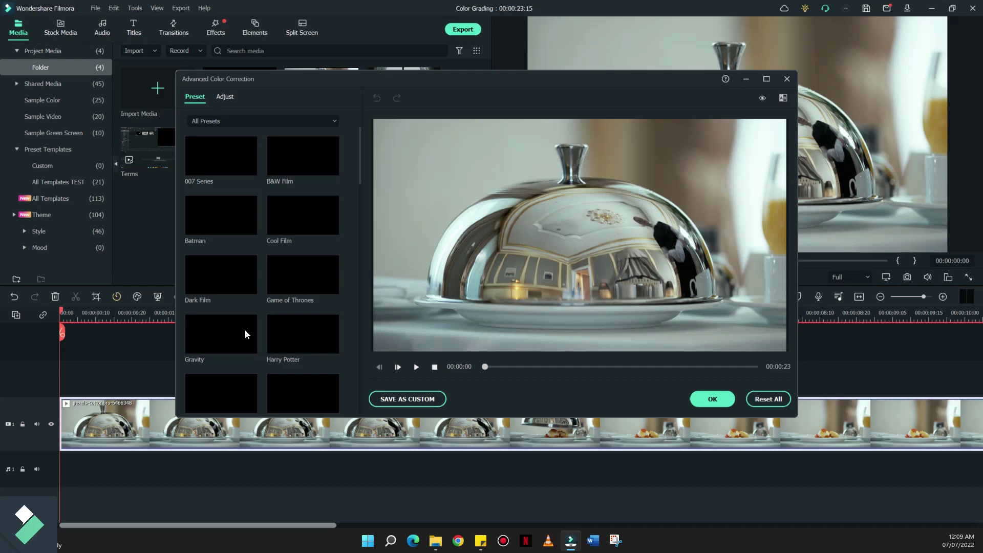
click(225, 97)
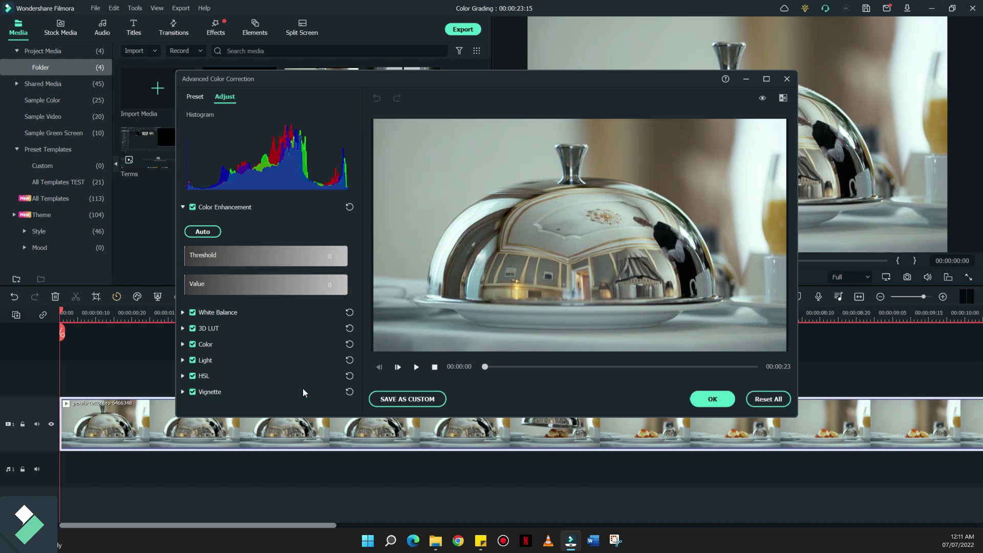
Expand the White Balance, 3D LUT and Color adjustment groups
click(183, 312)
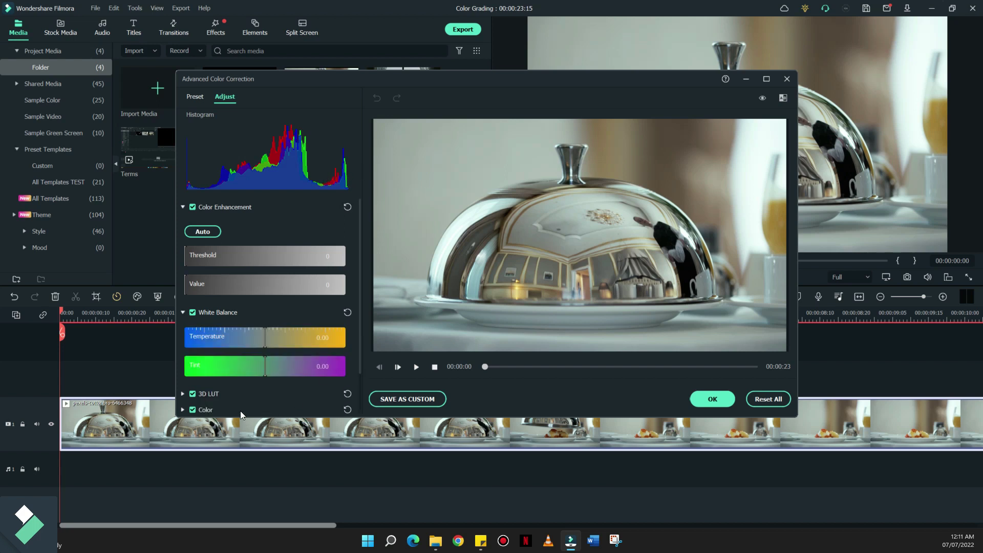
scroll(240, 411, down, 2)
click(183, 353)
scroll(183, 353, down, 2)
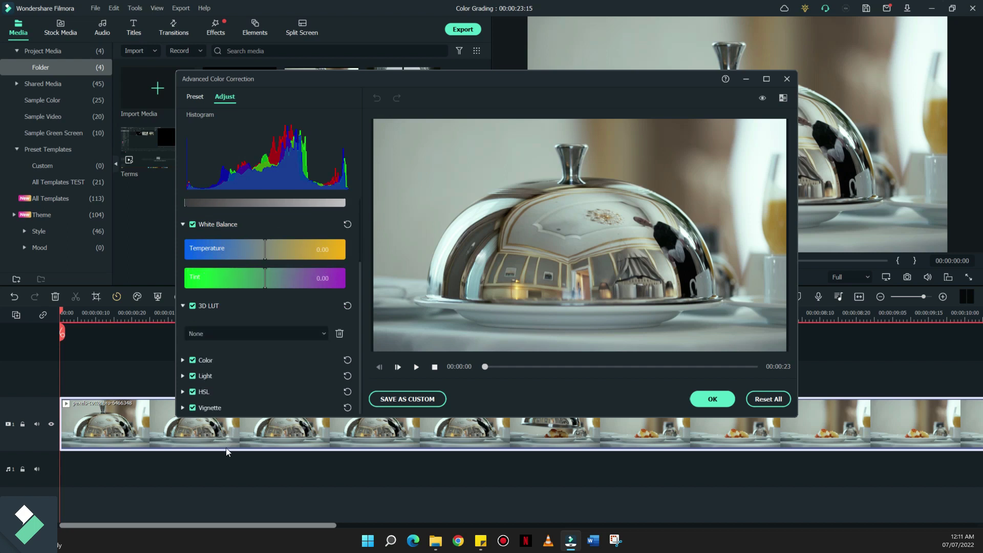
click(182, 359)
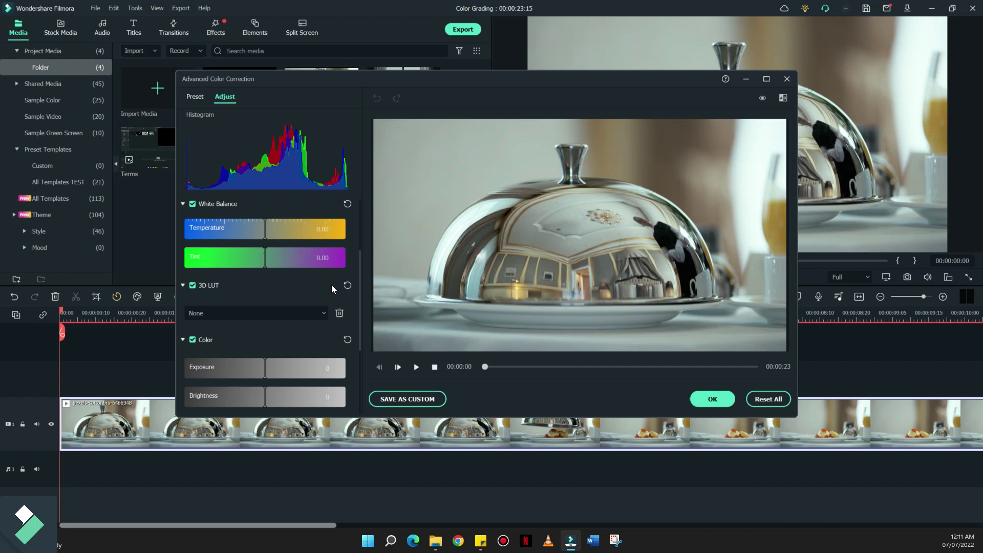
Try cooler White Balance temperatures and settle on a warm Temperature above 5
drag(265, 229, 235, 231)
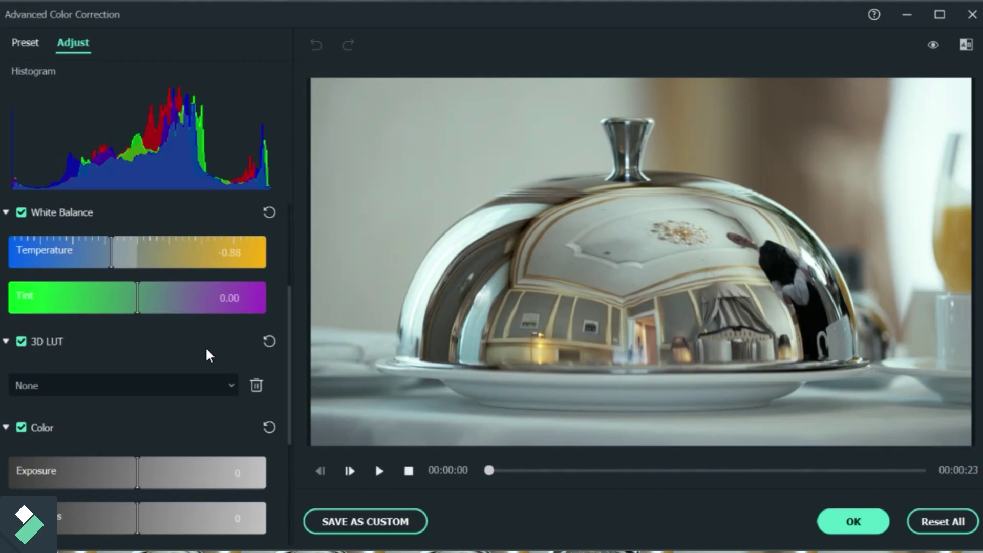
drag(89, 252, 56, 252)
drag(141, 357, 247, 351)
drag(333, 291, 362, 288)
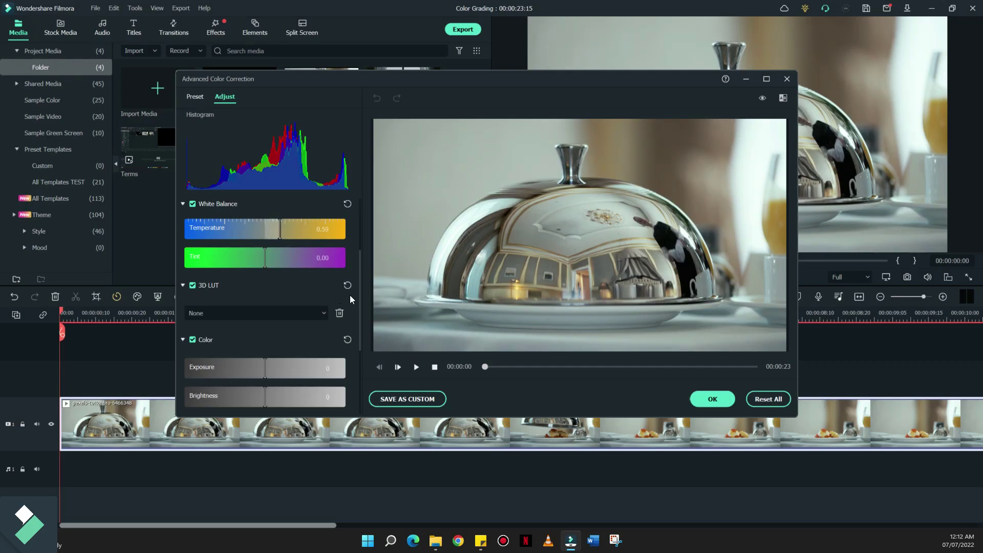
drag(351, 296, 371, 296)
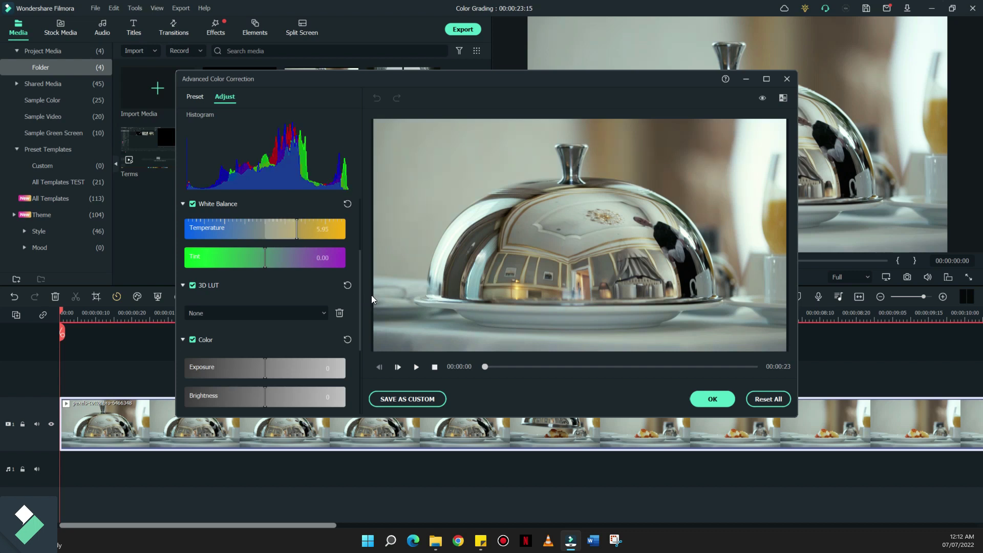
Set the White Balance Tint to 0.05 and apply the 007 Series 3D LUT
click(331, 324)
mouse_move(330, 324)
mouse_down()
mouse_move(257, 328)
mouse_move(320, 317)
mouse_move(410, 323)
mouse_up()
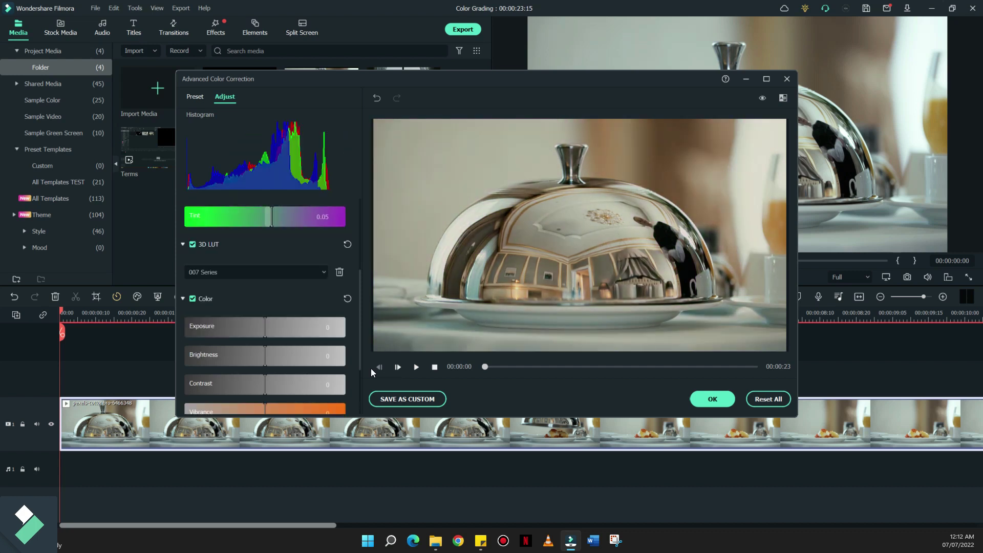
scroll(368, 370, up, 4)
scroll(367, 371, down, 2)
scroll(367, 370, down, 2)
scroll(228, 370, up, 2)
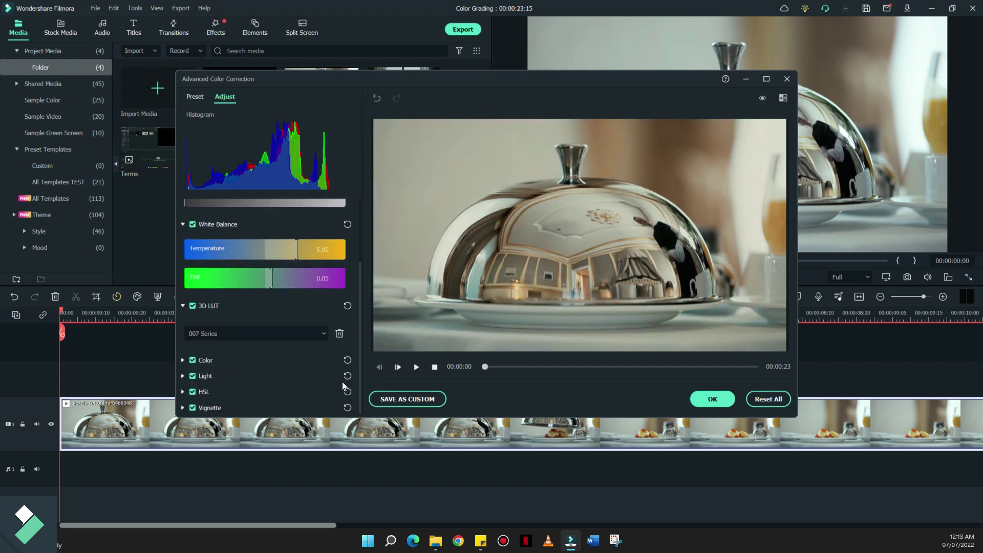
Try an Exposure of 41 in the Color adjustments and return it to 0
scroll(333, 430, down, 6)
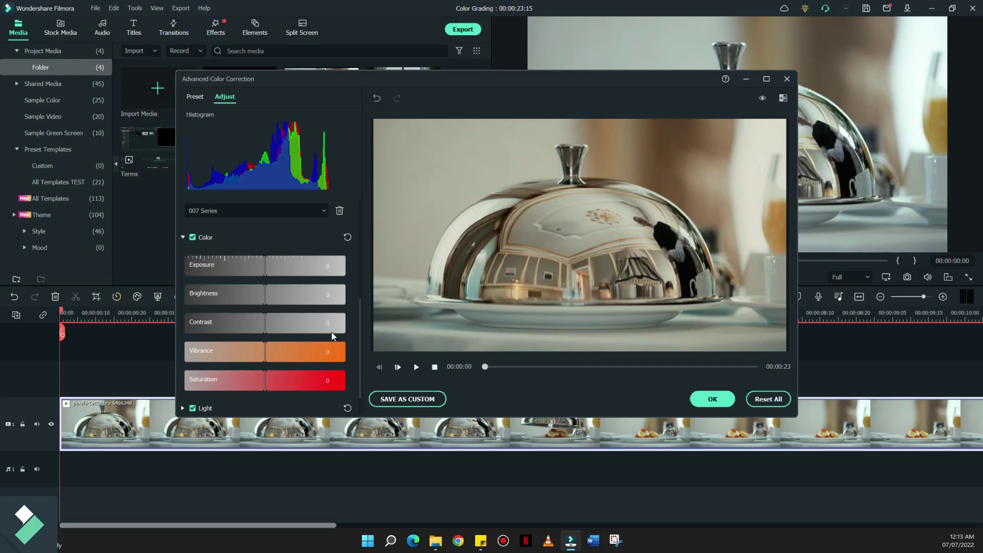
drag(264, 266, 299, 266)
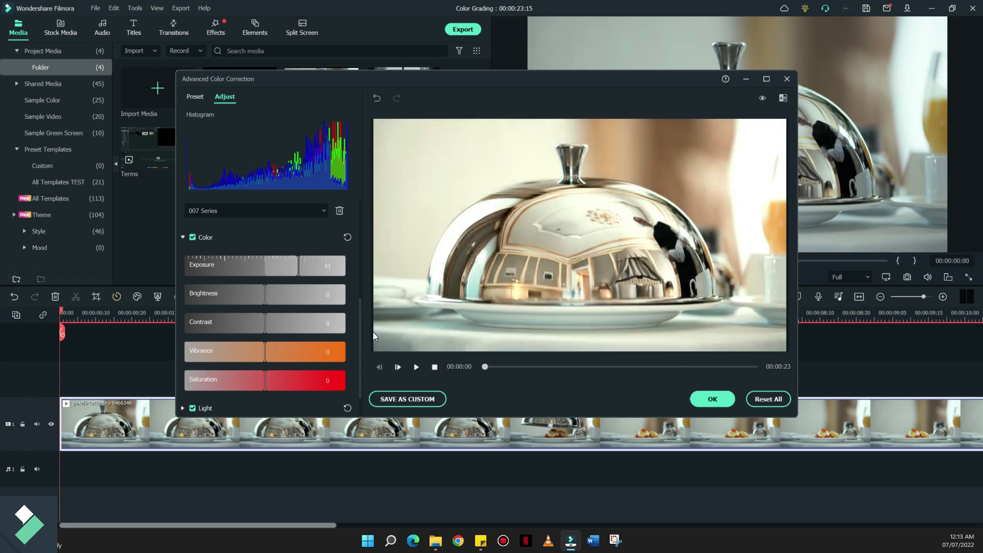
drag(373, 332, 330, 337)
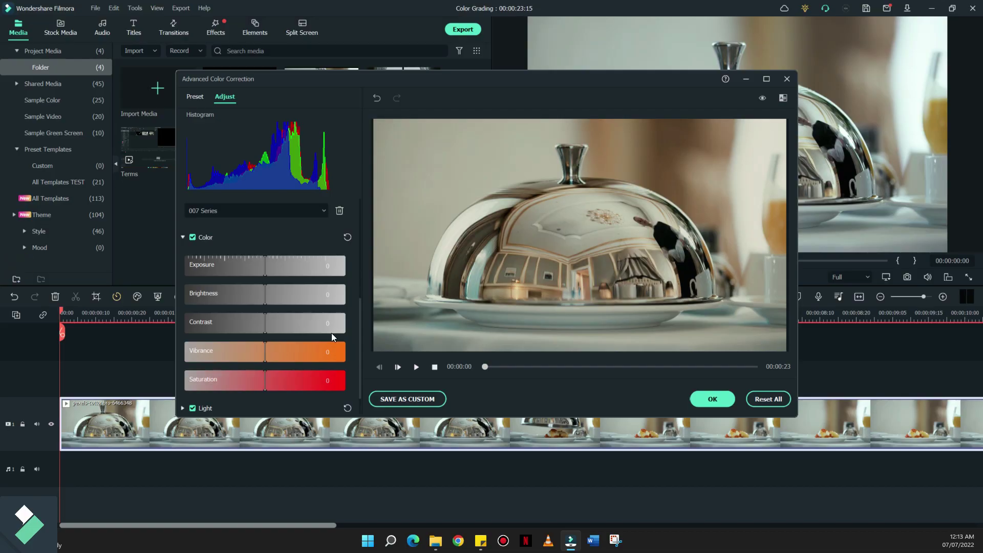
Try a milder Exposure of 20 and bring it gradually back to 0
drag(333, 333, 337, 332)
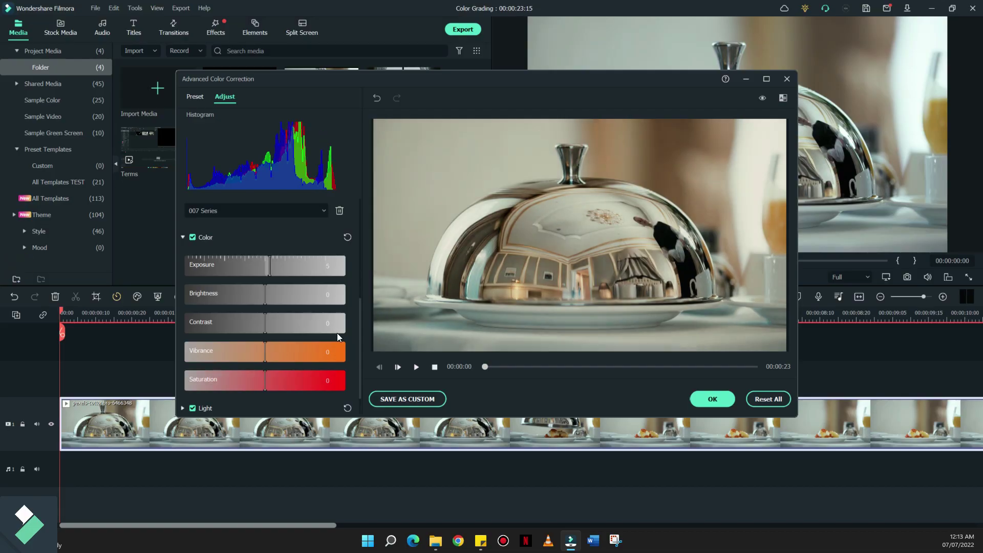
key(Right)
key(Right)
key(Right)
key(Right)
key(Right)
key(Right)
key(Right)
key(Right)
key(Right)
key(Right)
key(Right)
key(Right)
key(Right)
key(Right)
key(Right)
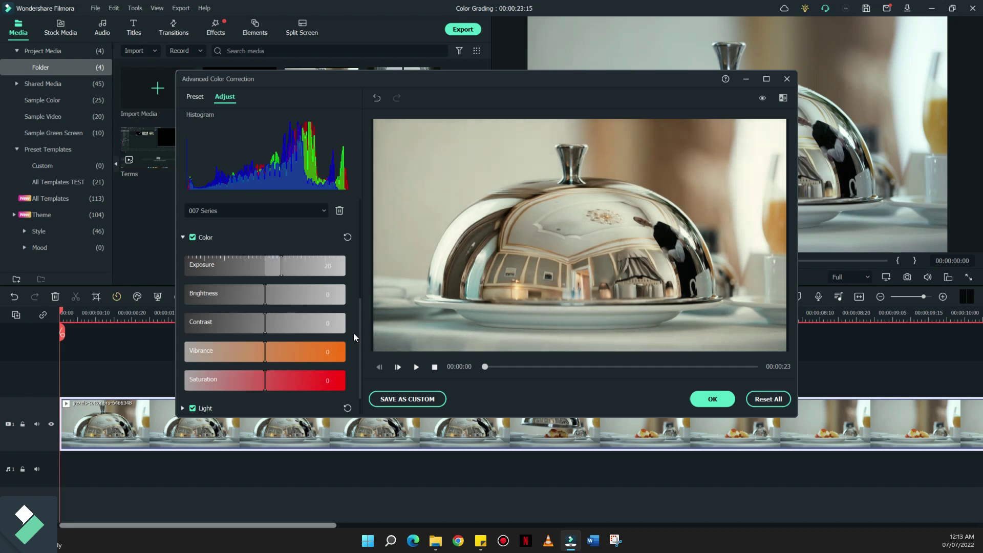
key(Left)
key(Left)
key(Left)
key(Left)
key(Left)
key(Left)
key(Left)
key(Left)
key(Left)
key(Left)
key(Left)
key(Left)
key(Left)
key(Left)
key(Left)
key(Left)
key(Left)
key(Left)
key(Left)
key(Left)
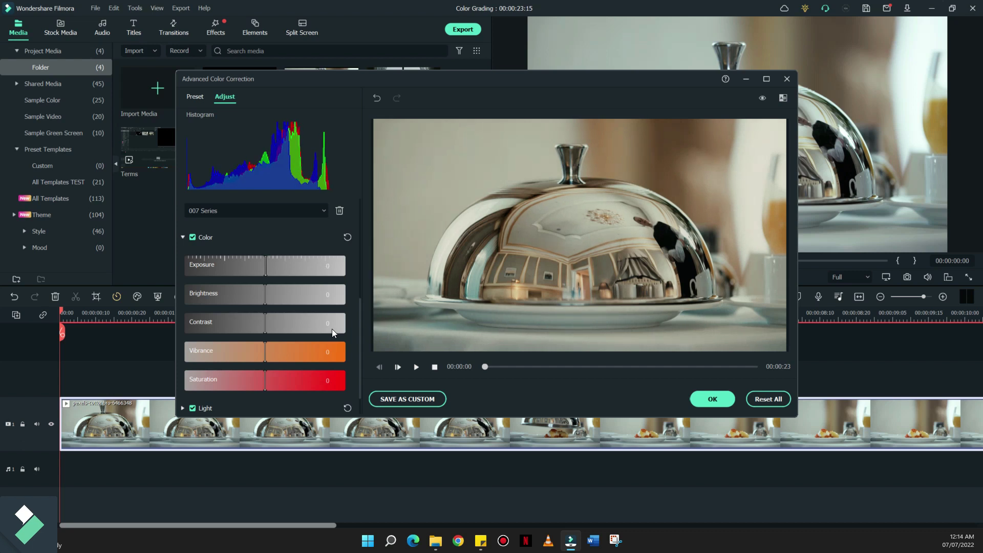
Set the Color adjustments to Exposure 8, Brightness 13, Contrast 35, Vibrance 8 and Saturation 6
drag(264, 295, 276, 295)
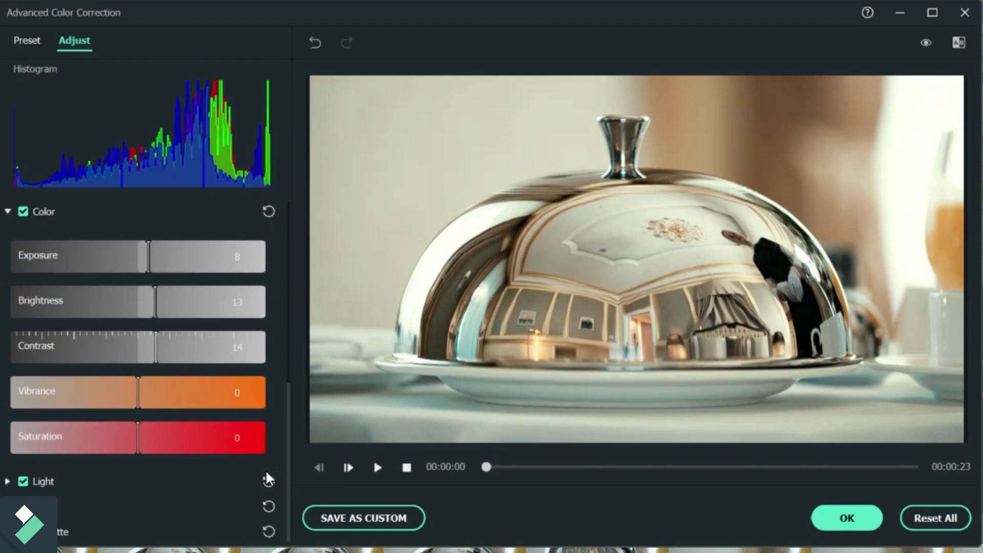
key(Right)
key(Right)
key(Right)
key(Right)
key(Right)
key(Right)
key(Right)
key(Right)
key(Right)
key(Right)
key(Right)
key(Right)
key(Right)
key(Right)
key(Right)
key(Right)
key(Right)
key(Right)
key(Right)
key(Right)
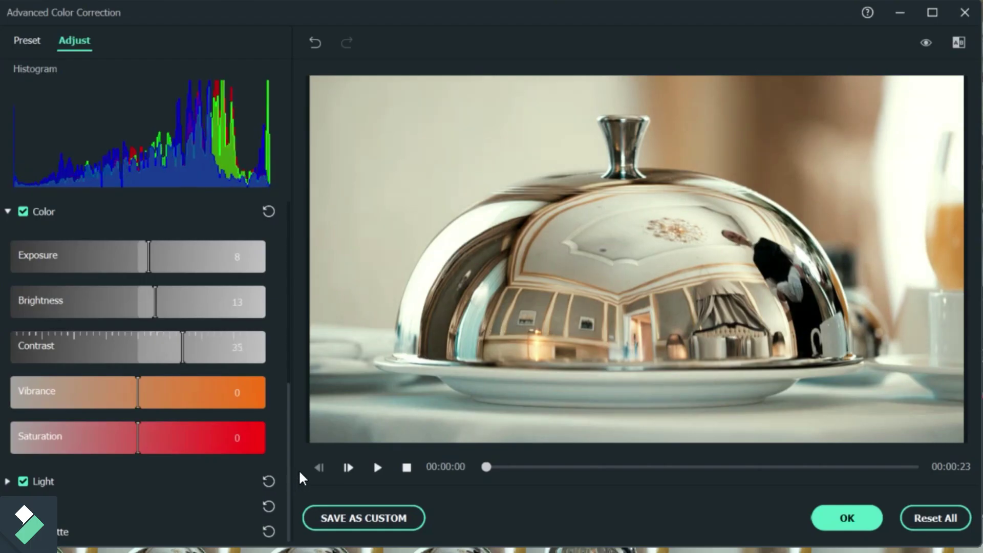
key(Right)
key(Right)
key(Right)
key(Right)
key(Right)
key(Right)
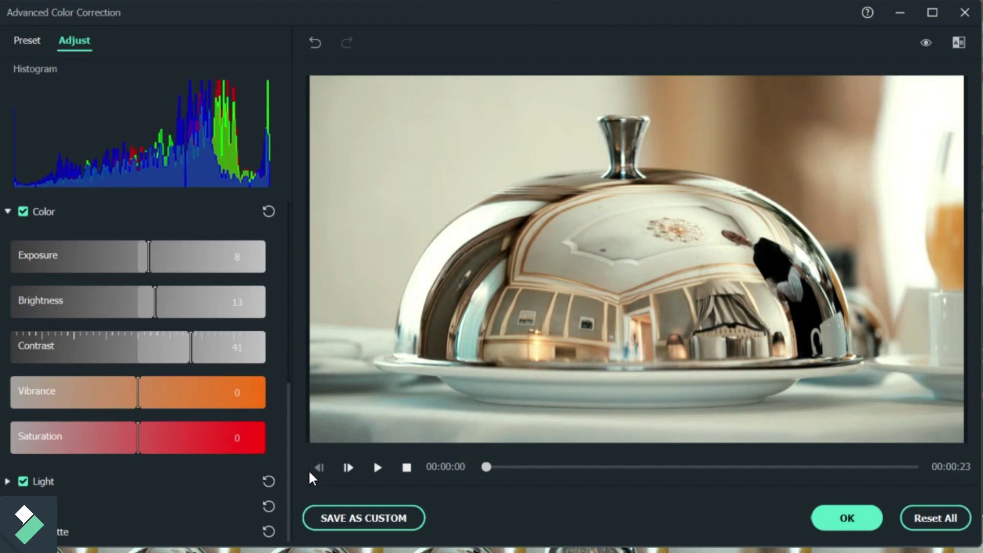
key(Left)
key(Left)
key(Left)
key(Left)
key(Left)
key(Left)
key(Left)
key(Left)
key(Left)
key(Left)
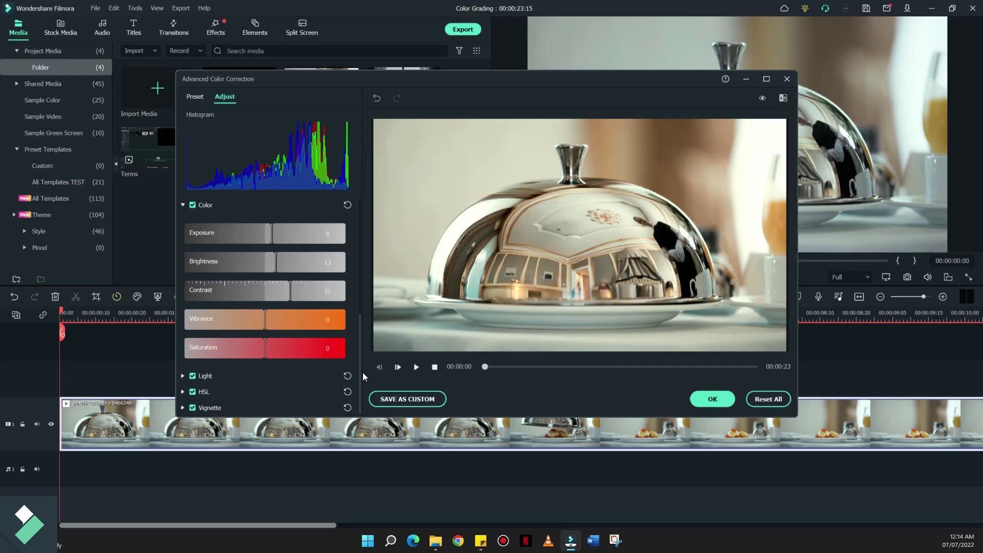
key(Right)
key(Right)
key(Right)
key(Right)
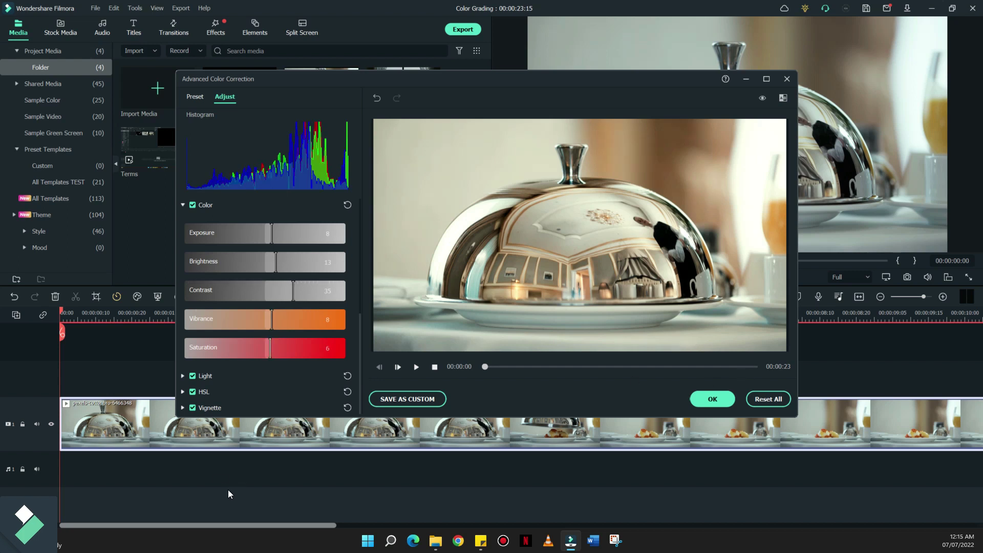
Adjust the hue of the orange range in HSL and apply the color correction
click(183, 391)
scroll(266, 391, down, 1)
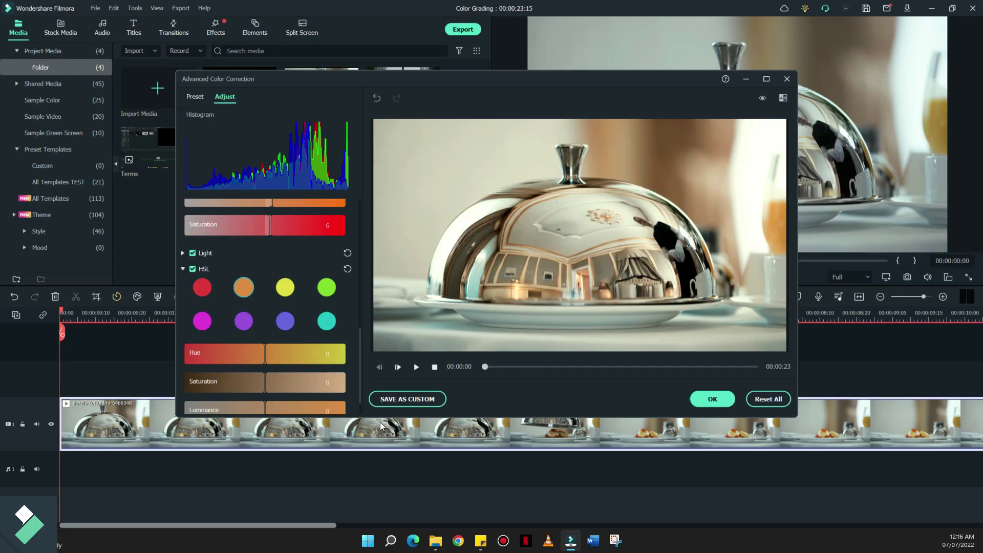
drag(360, 370, 380, 423)
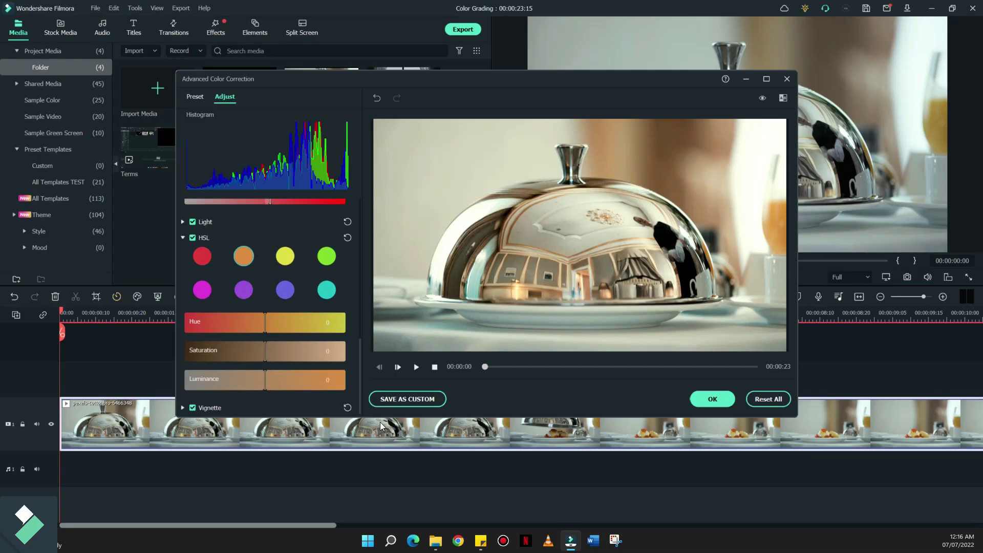
click(277, 328)
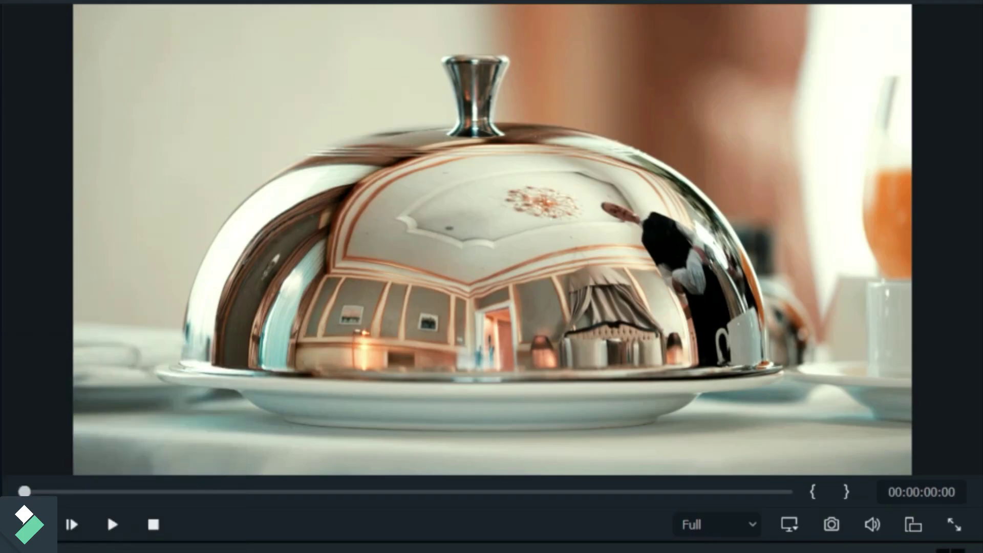
Play the clip from its start to review the warm grade
key(space)
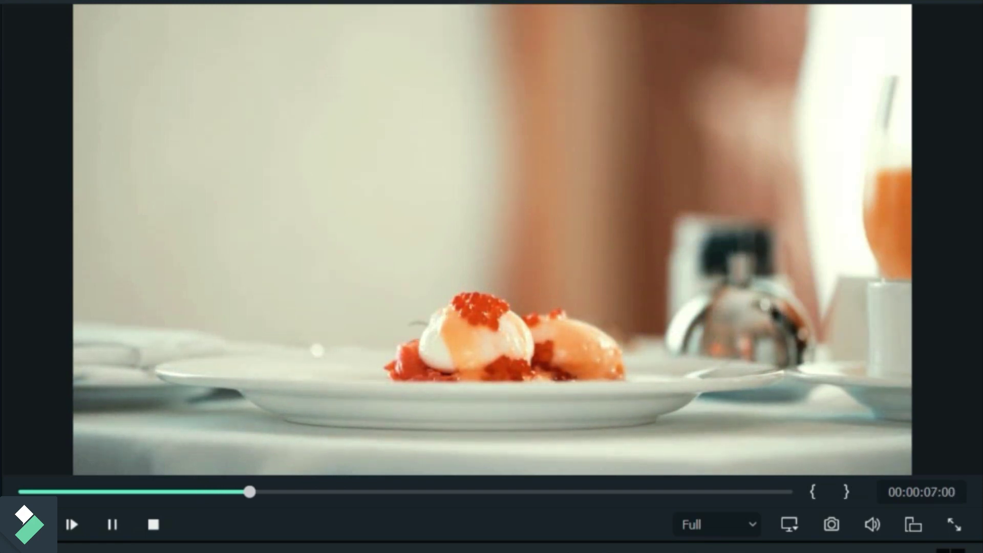
key(space)
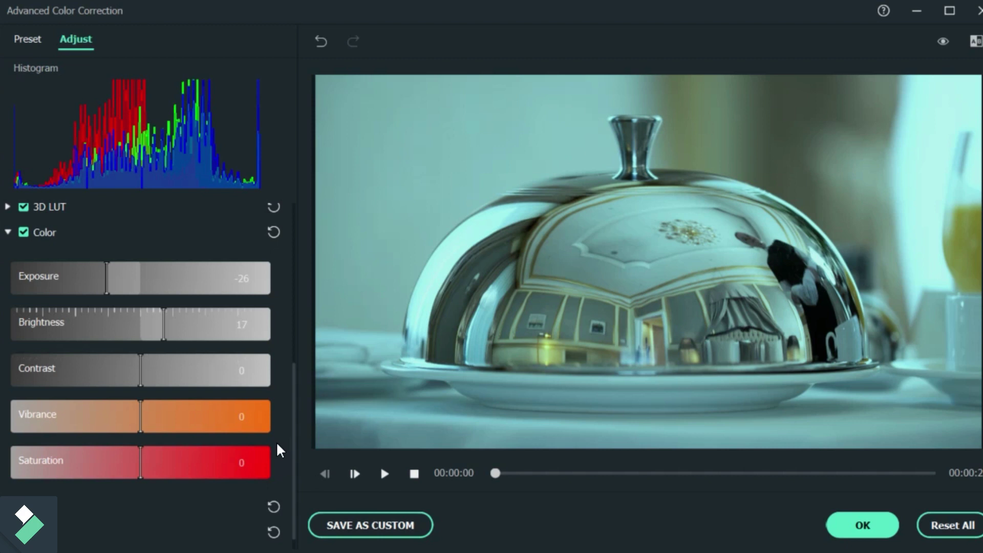
Grade the clip cool by raising Brightness and Contrast, setting Blacks to -50, and setting the HSL reds to Hue -71, Saturation 20 and Luminance 19
drag(164, 324, 166, 324)
drag(141, 370, 221, 370)
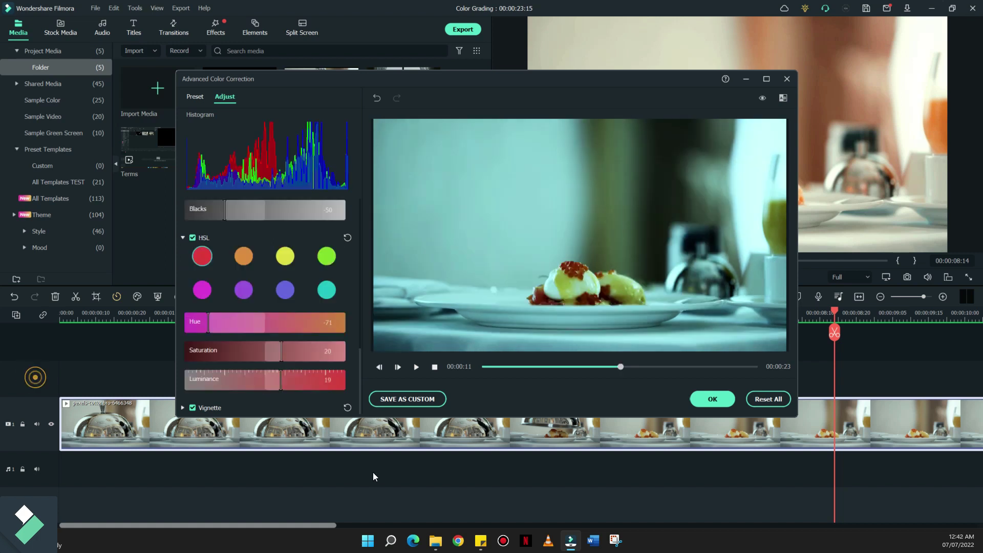
scroll(330, 382, up, 6)
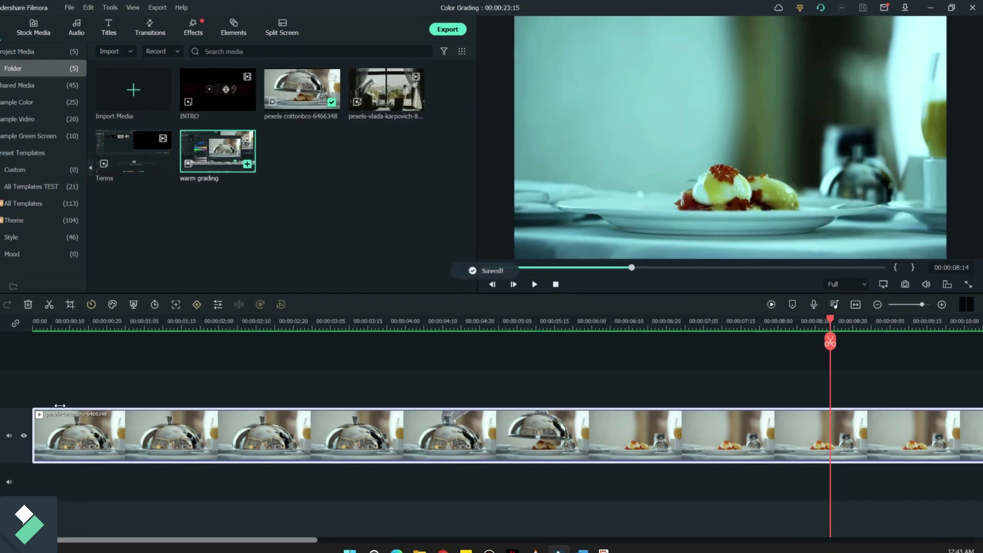
Return the playhead to the clip's start and play the cool grade
click(37, 324)
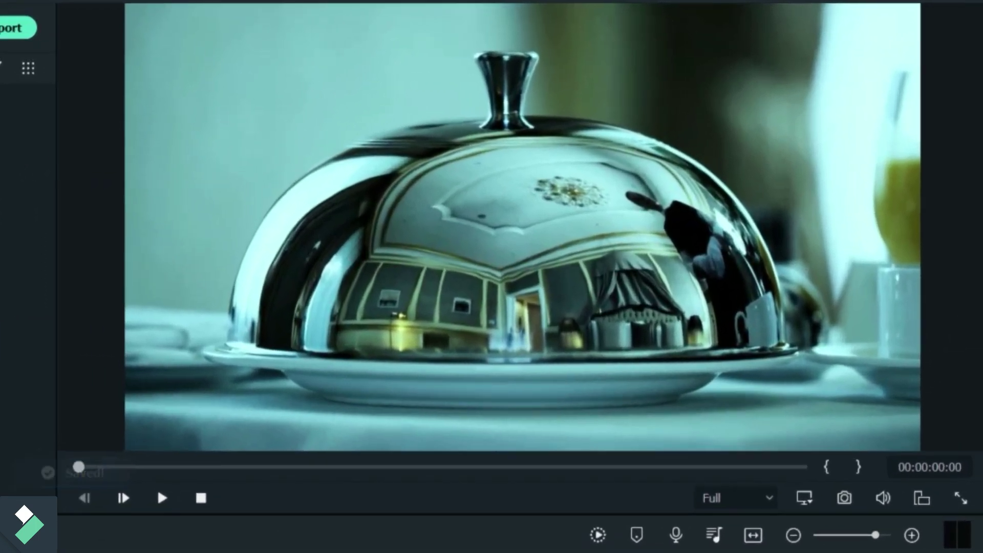
key(space)
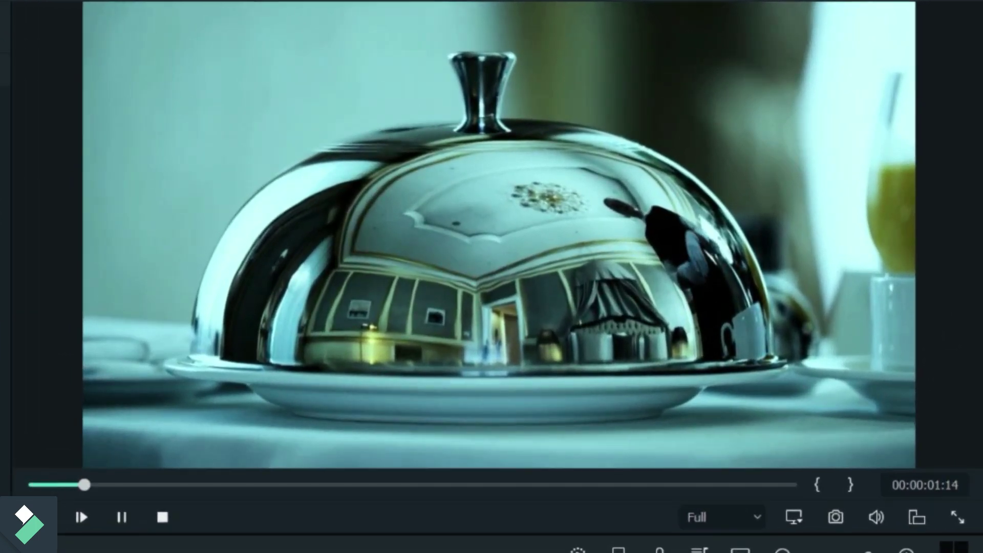